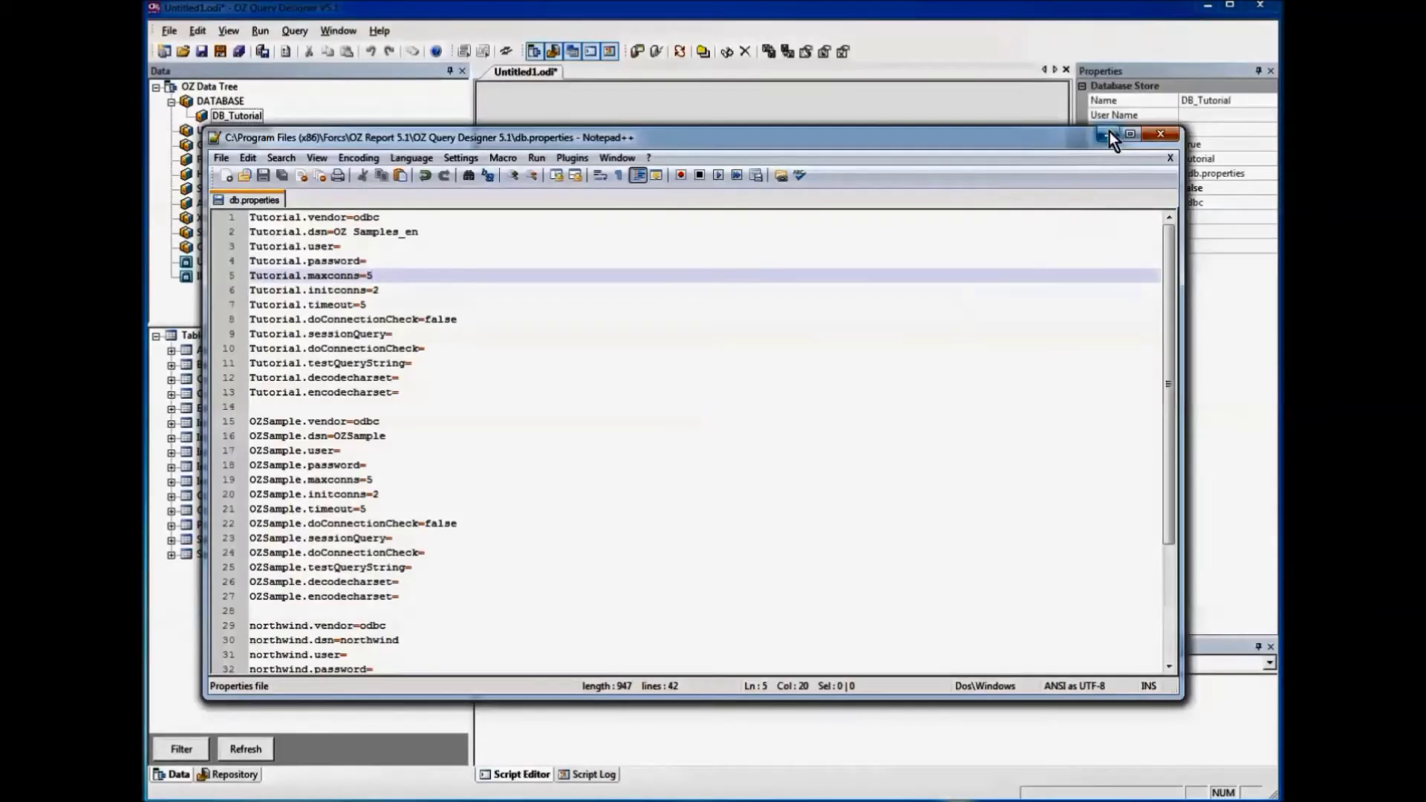
# Minimize Notepad++ after checking the Tutorial entries in db.properties, returning to the designer
pyautogui.click(1109, 134)
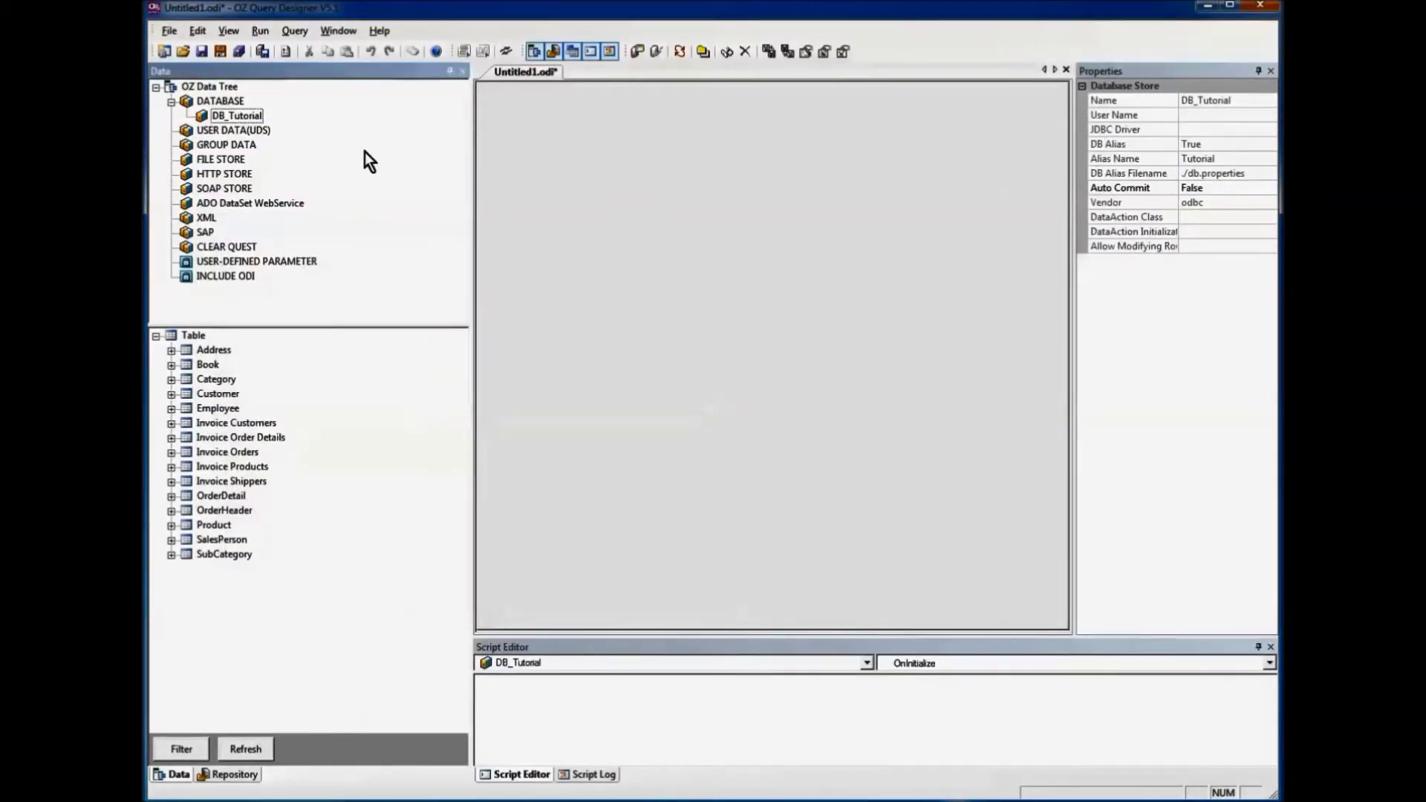
# Create a query dataset named SQL_Tutorial in the DB_Tutorial store
pyautogui.rightClick(247, 117)
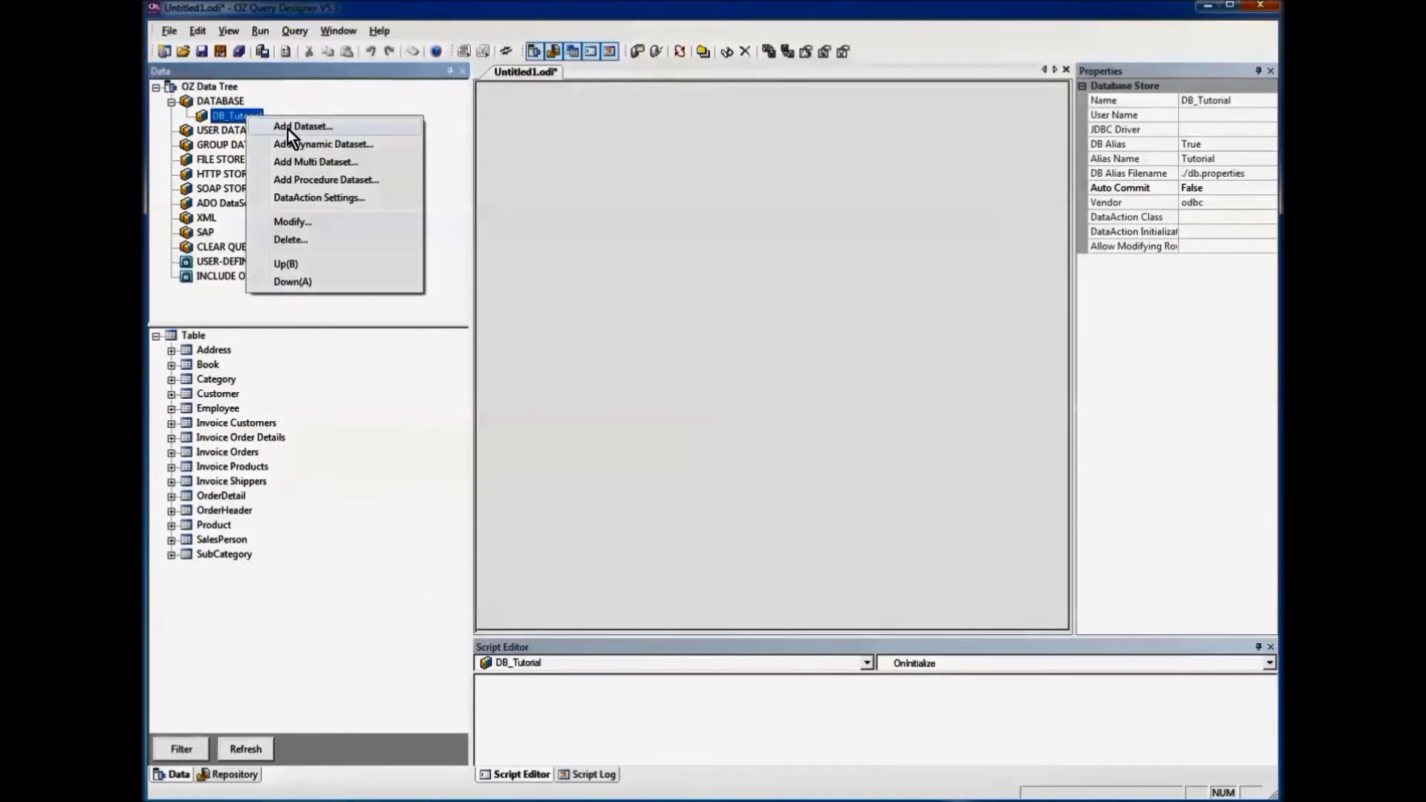
pyautogui.click(287, 128)
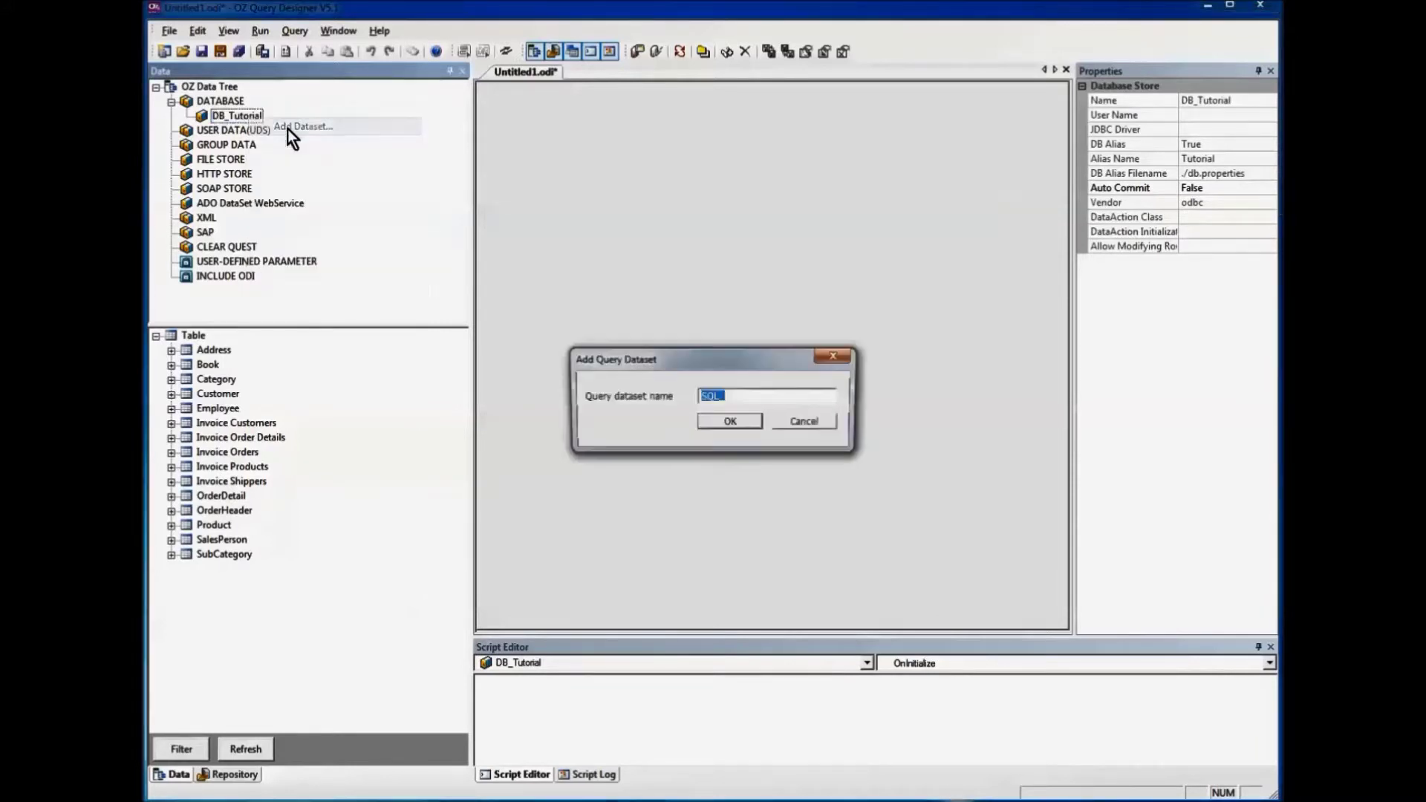
pyautogui.click(746, 392)
pyautogui.write('_')
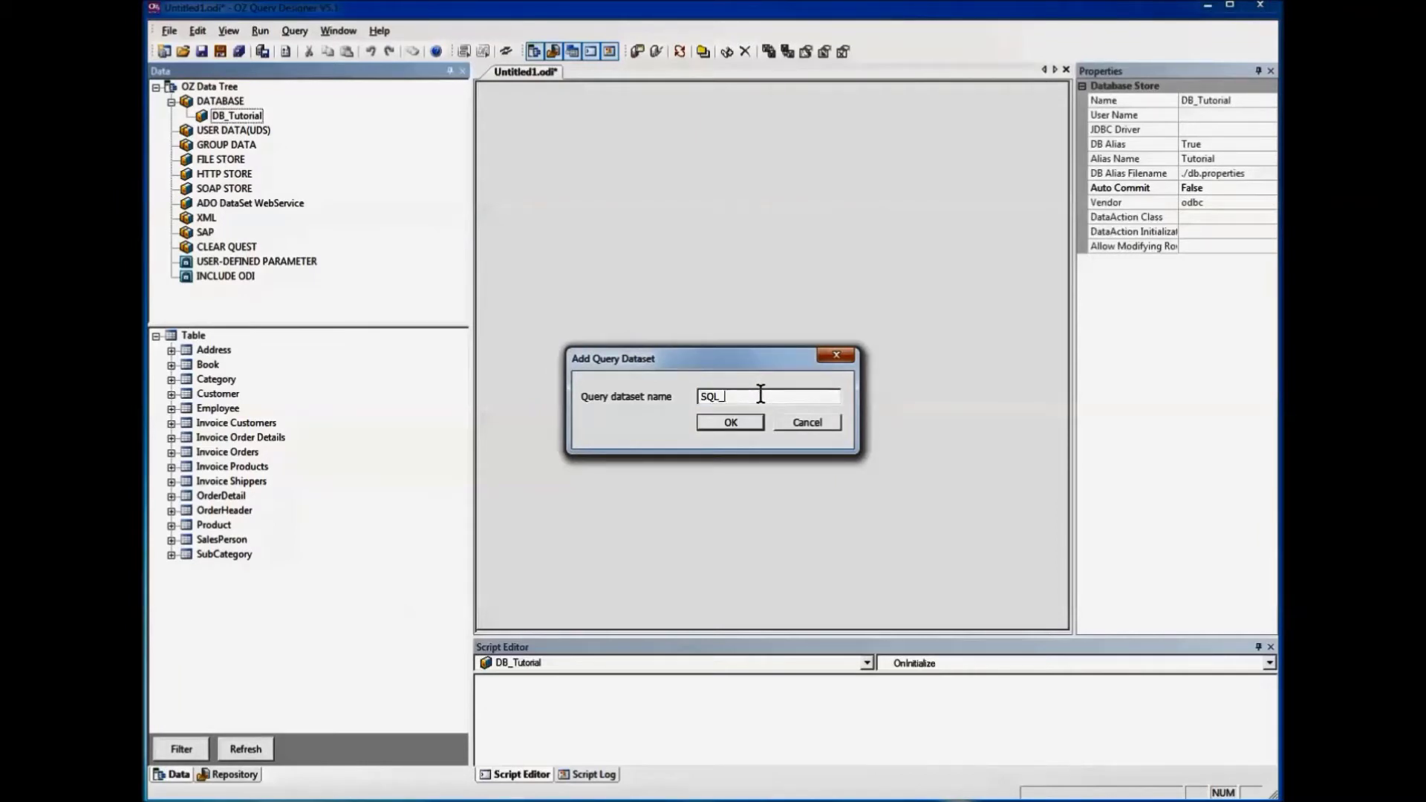
pyautogui.write('Tu')
pyautogui.write('toria')
pyautogui.write('l')
pyautogui.click(730, 422)
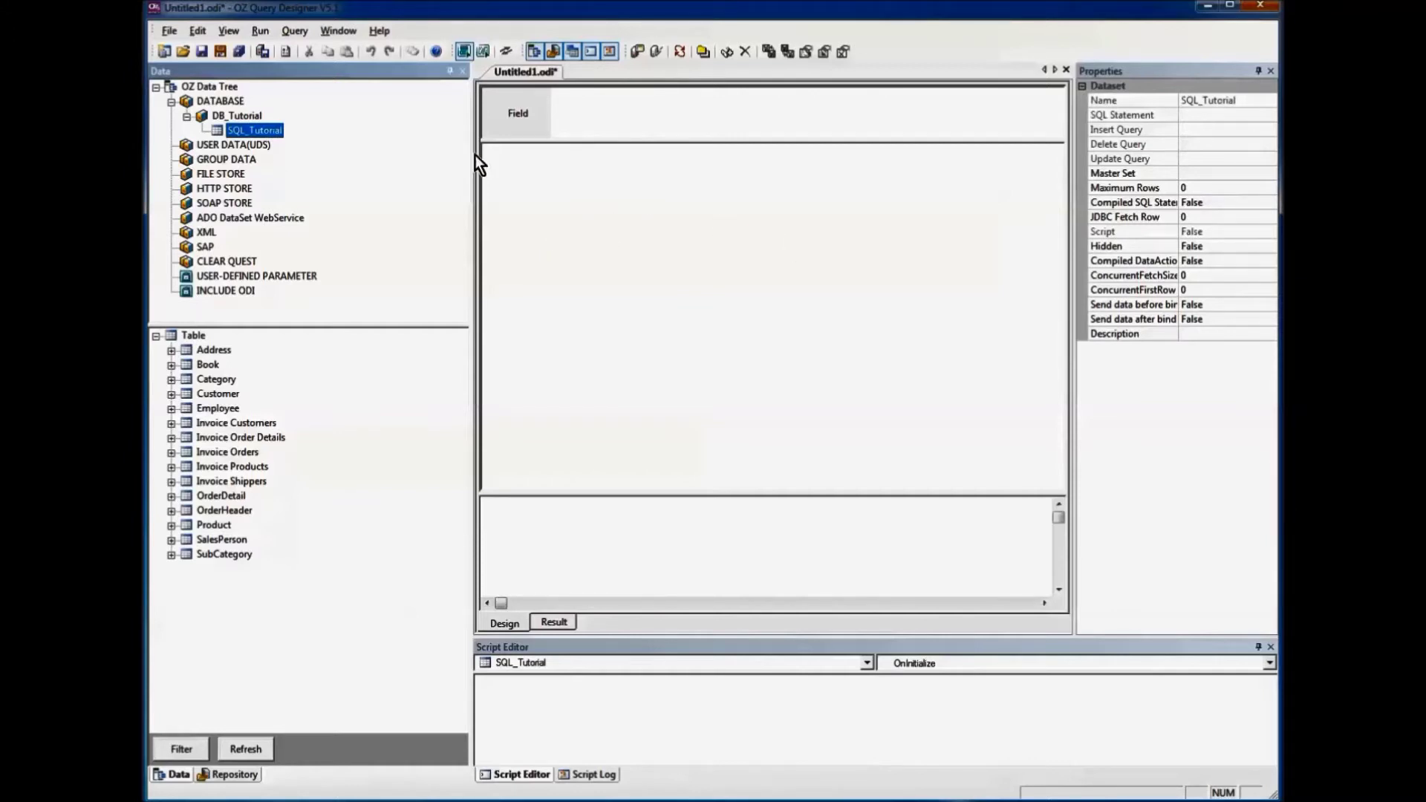
pyautogui.click(295, 32)
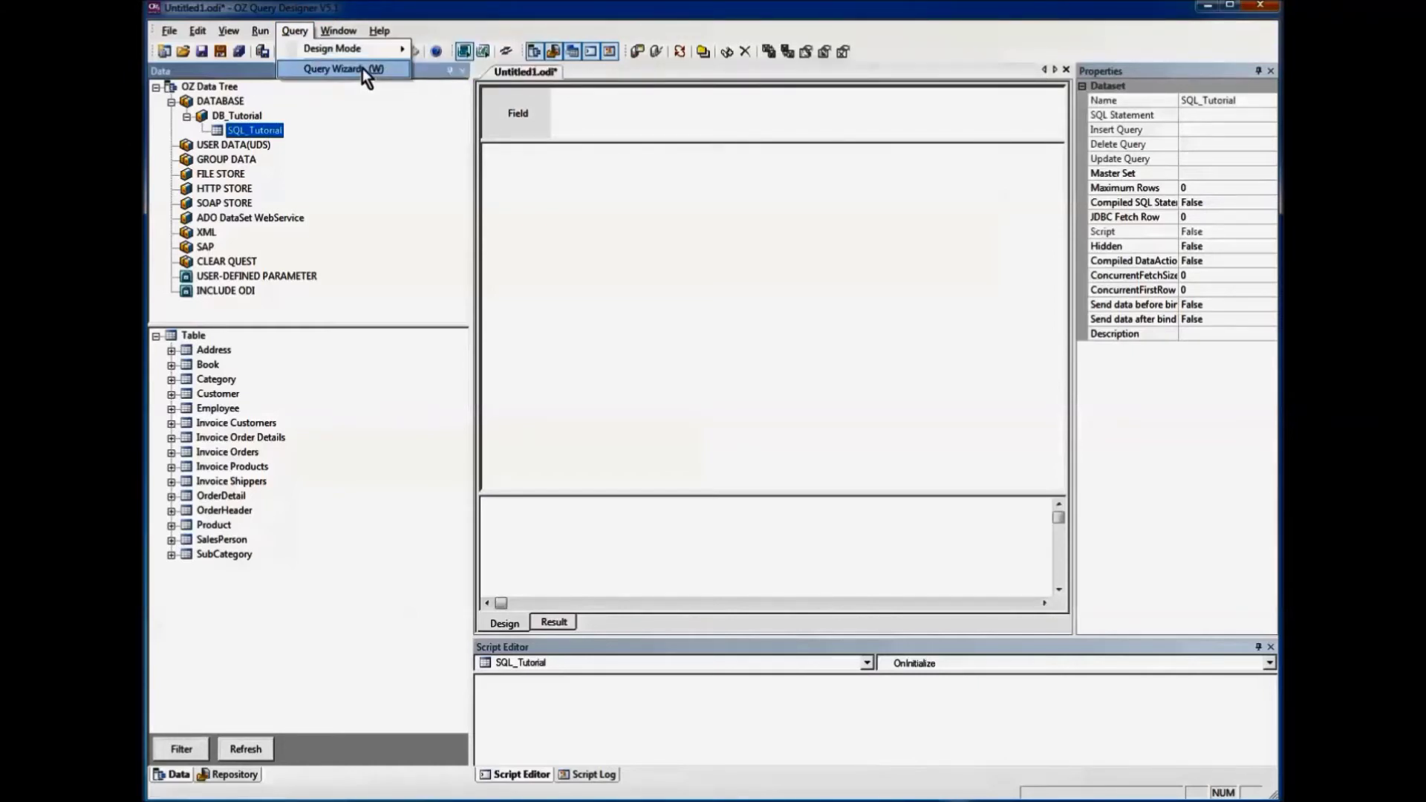
pyautogui.click(606, 220)
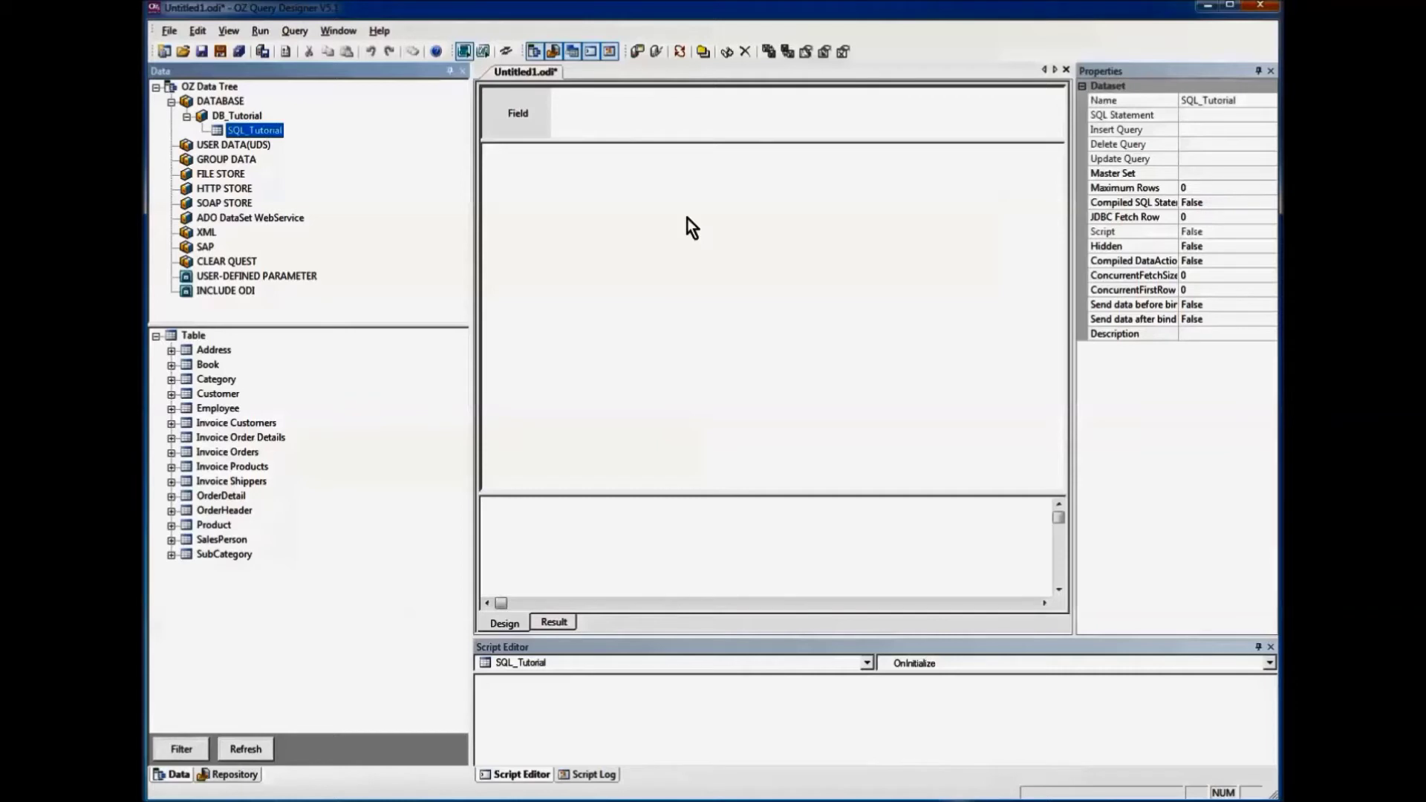
# Place the Category and Invoice Products tables on the query canvas
pyautogui.click(228, 378)
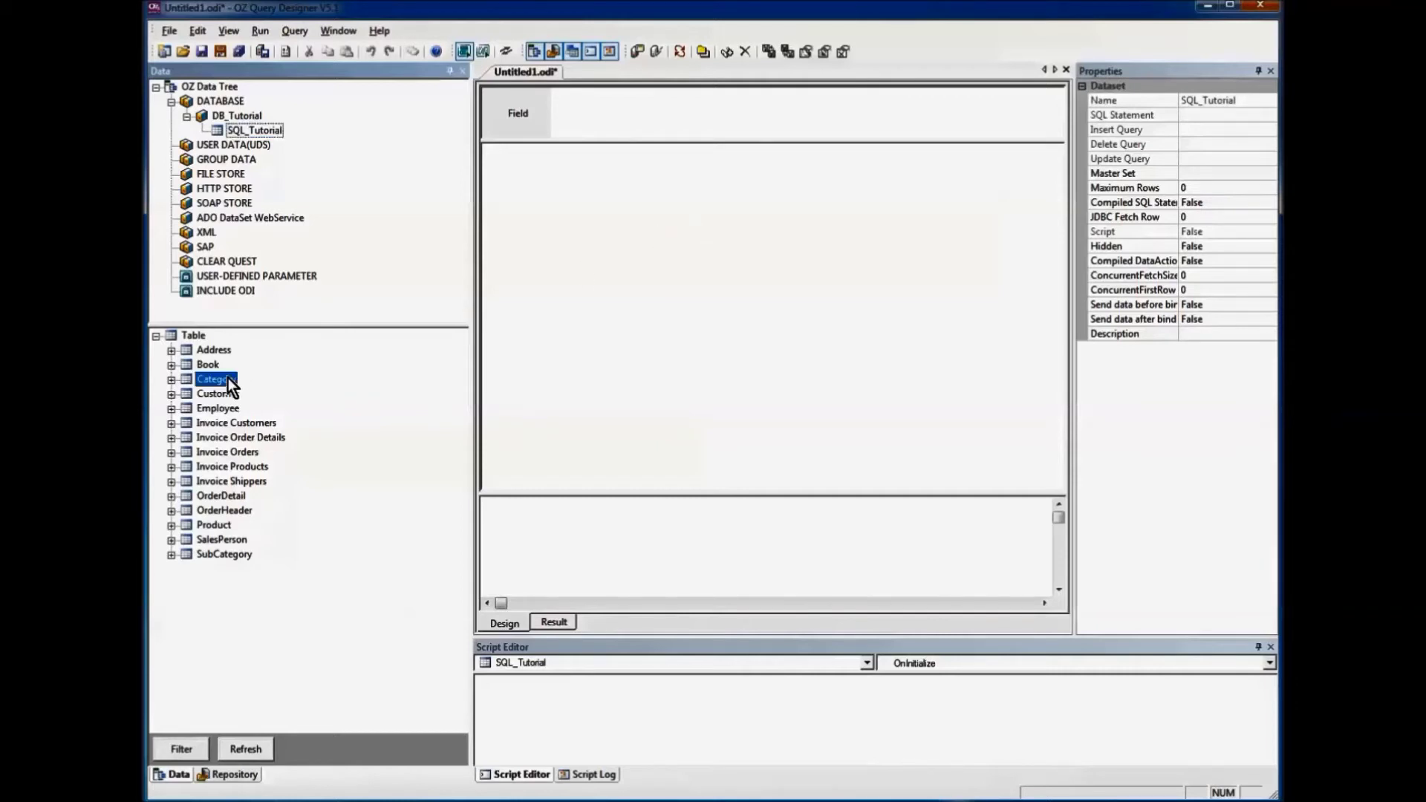
pyautogui.moveTo(225, 382); pyautogui.dragTo(626, 206)
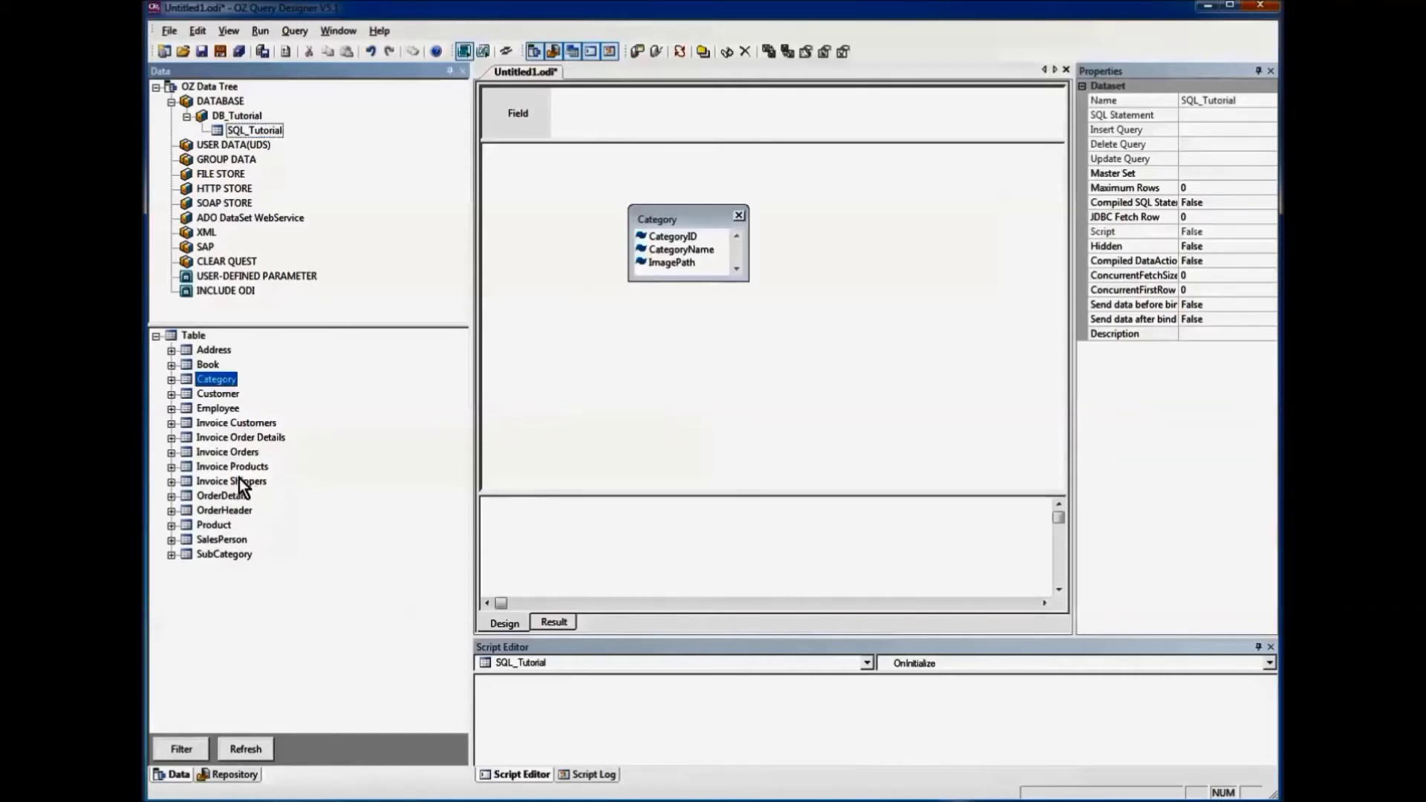
pyautogui.moveTo(232, 466); pyautogui.dragTo(786, 199)
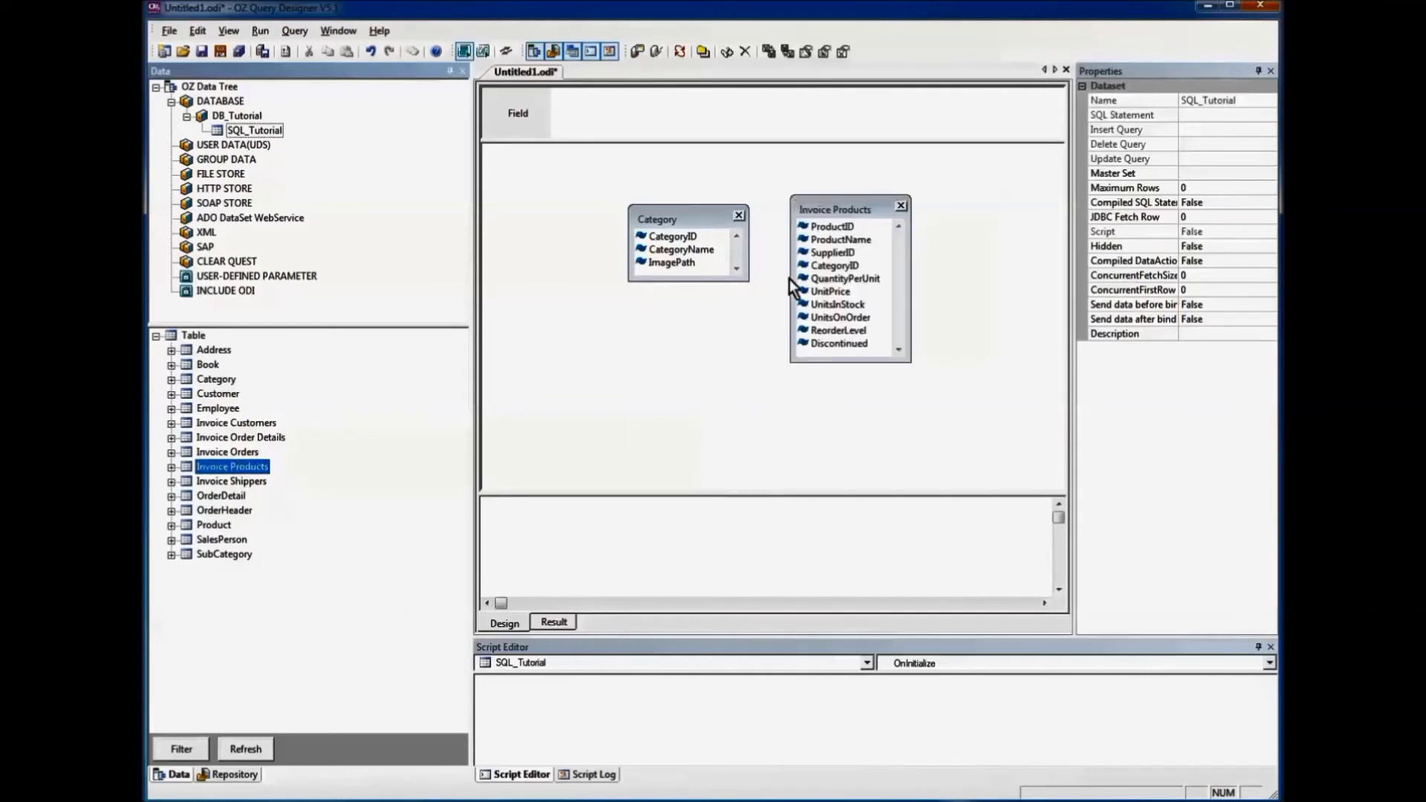
# Join Invoice Products to Category on CategoryID
pyautogui.click(678, 238)
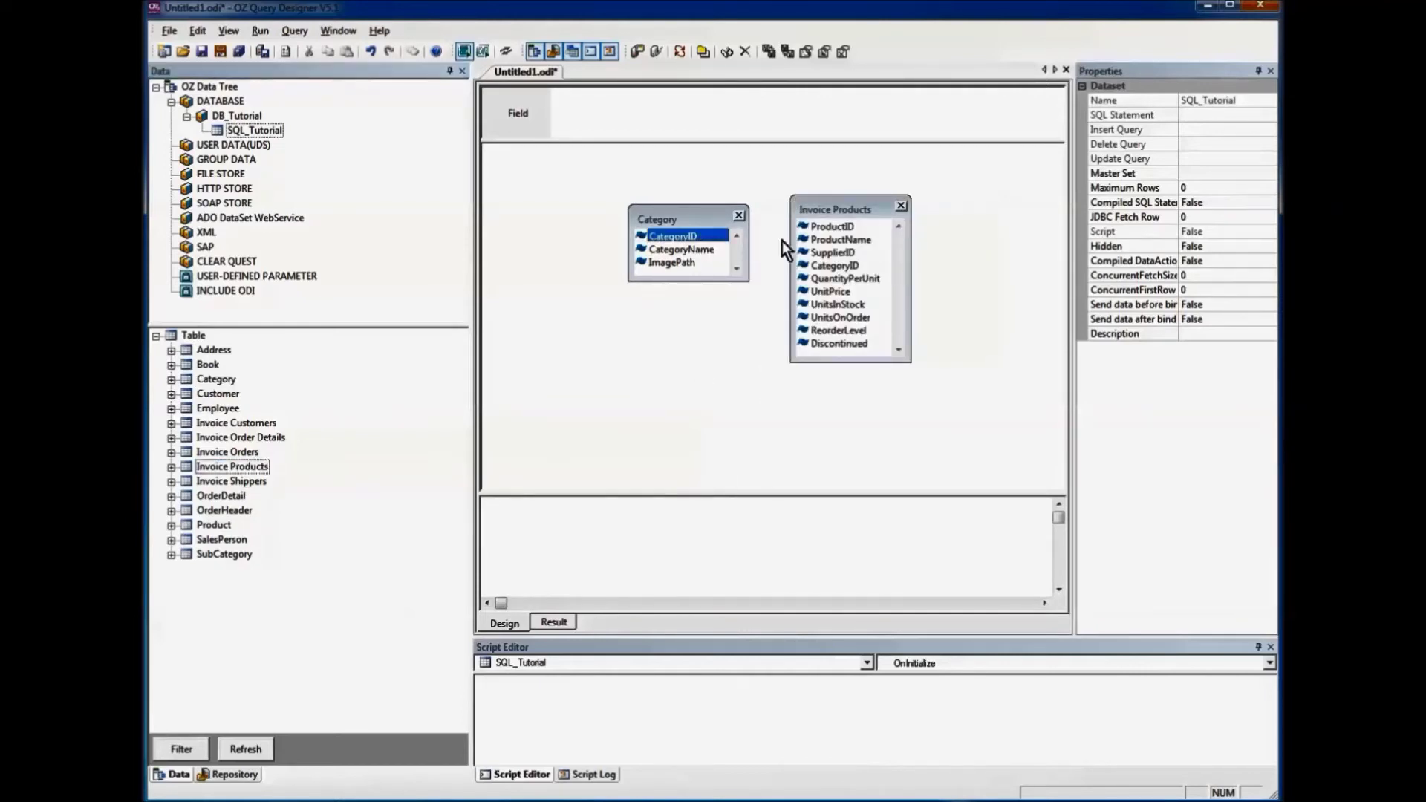
pyautogui.click(825, 269)
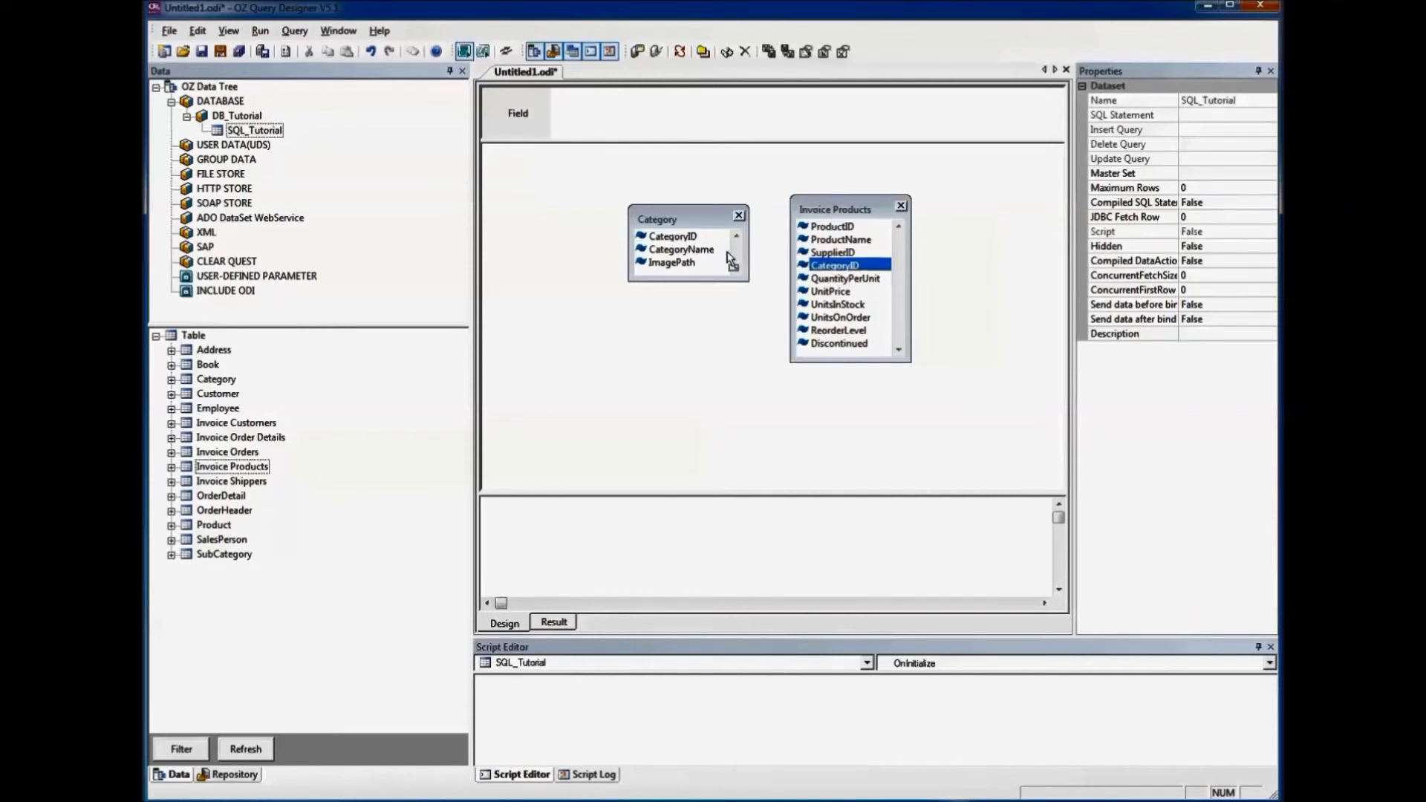
pyautogui.moveTo(853, 276); pyautogui.dragTo(701, 248)
# Select CategoryName, ProductName, UnitPrice, UnitsOnOrder and UnitsInStock, then run the query
pyautogui.doubleClick(703, 251)
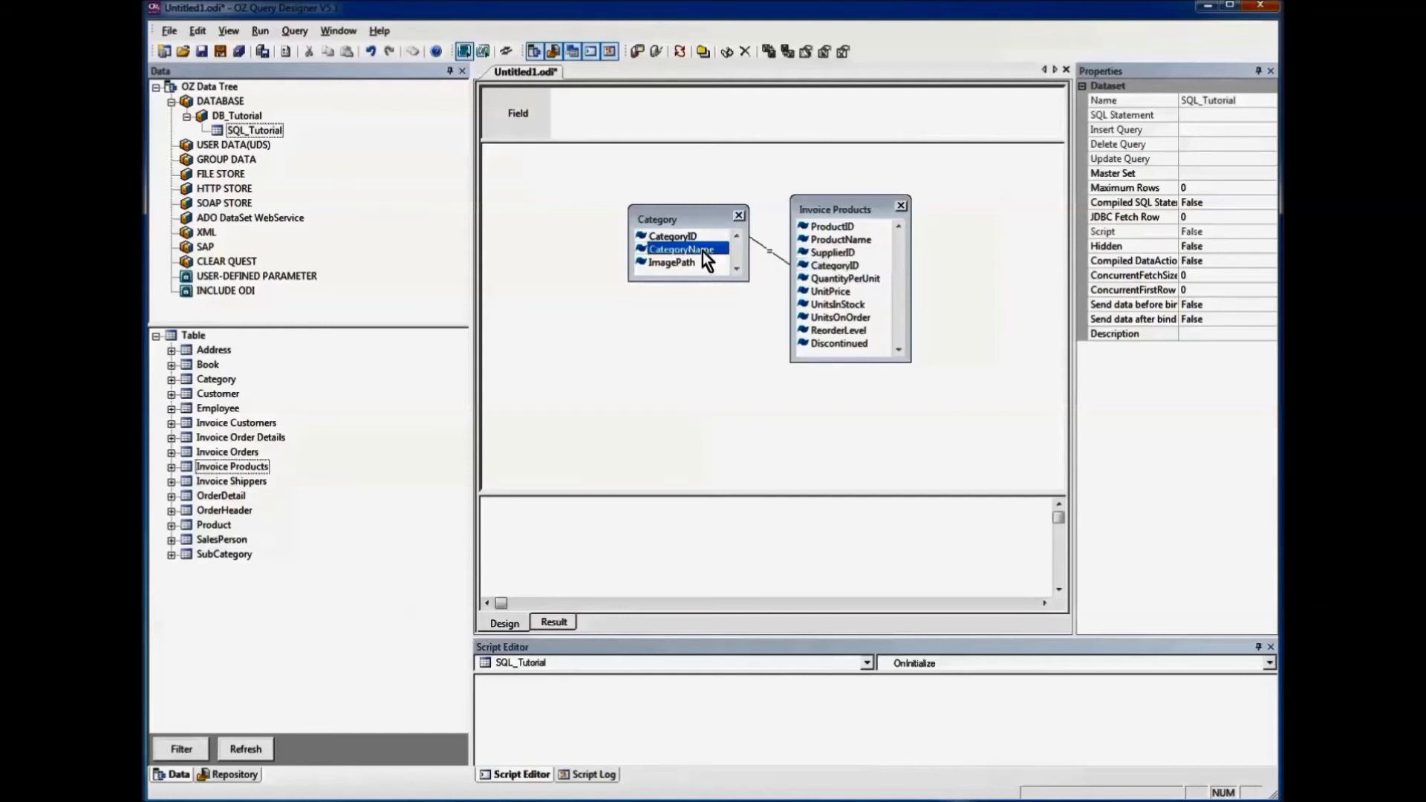
pyautogui.doubleClick(842, 240)
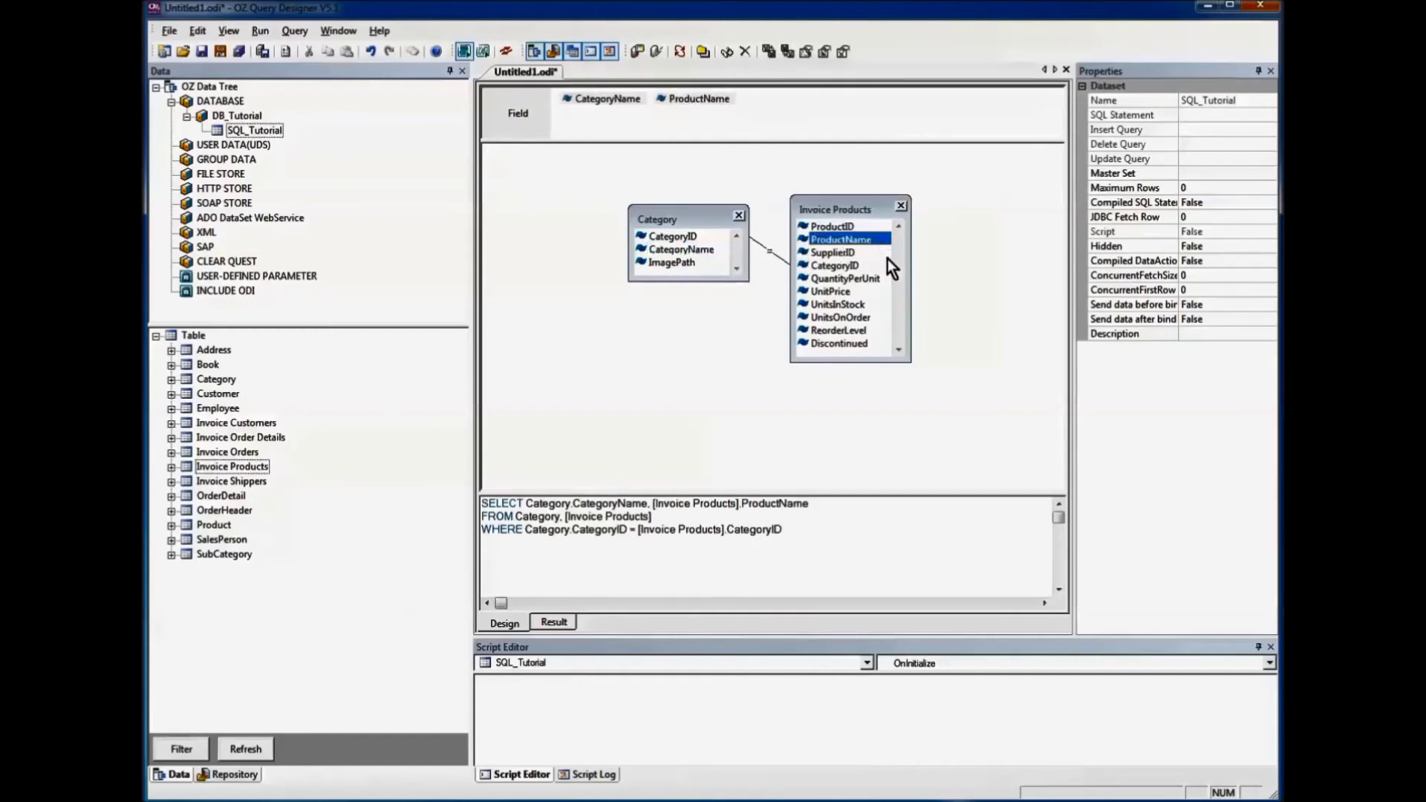
pyautogui.doubleClick(830, 292)
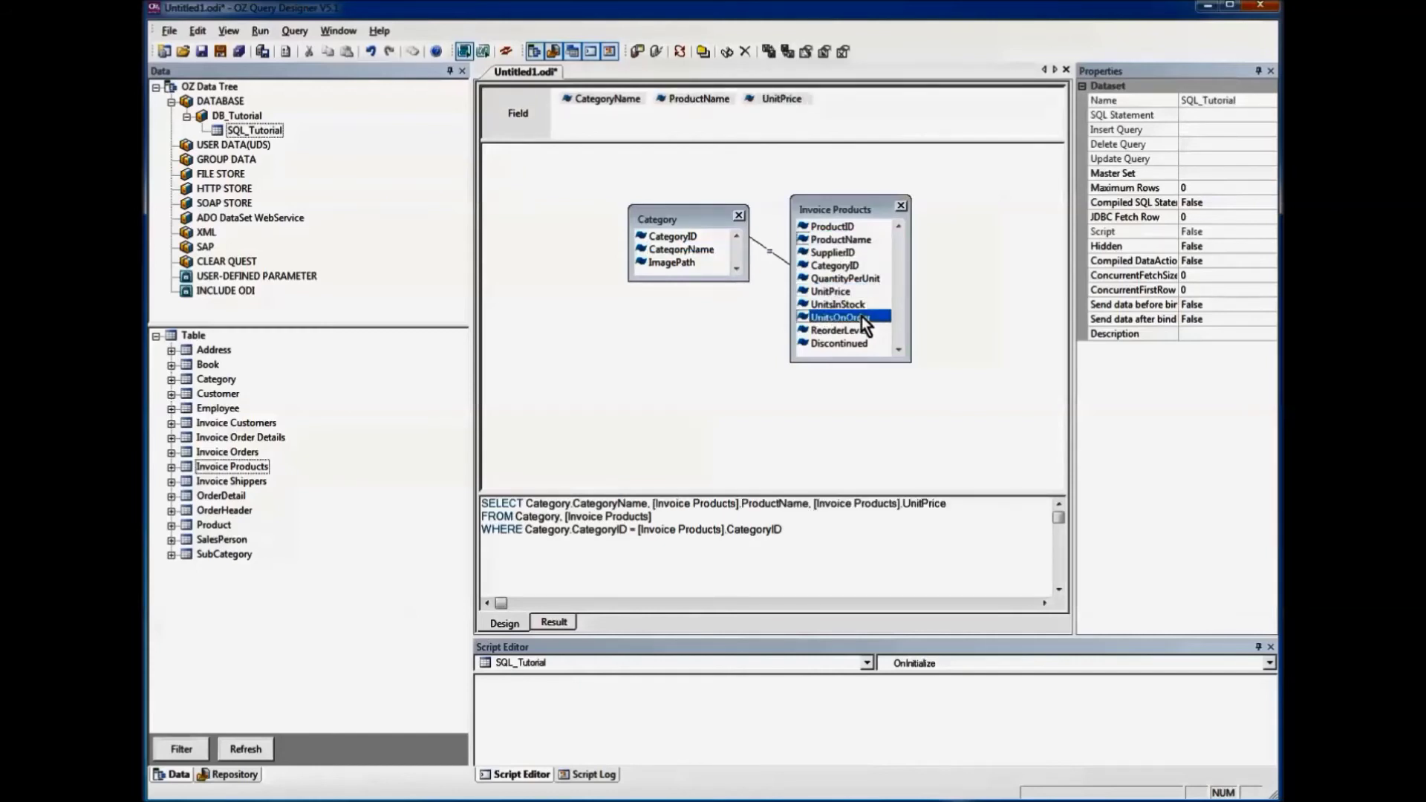
pyautogui.doubleClick(861, 317)
pyautogui.doubleClick(853, 306)
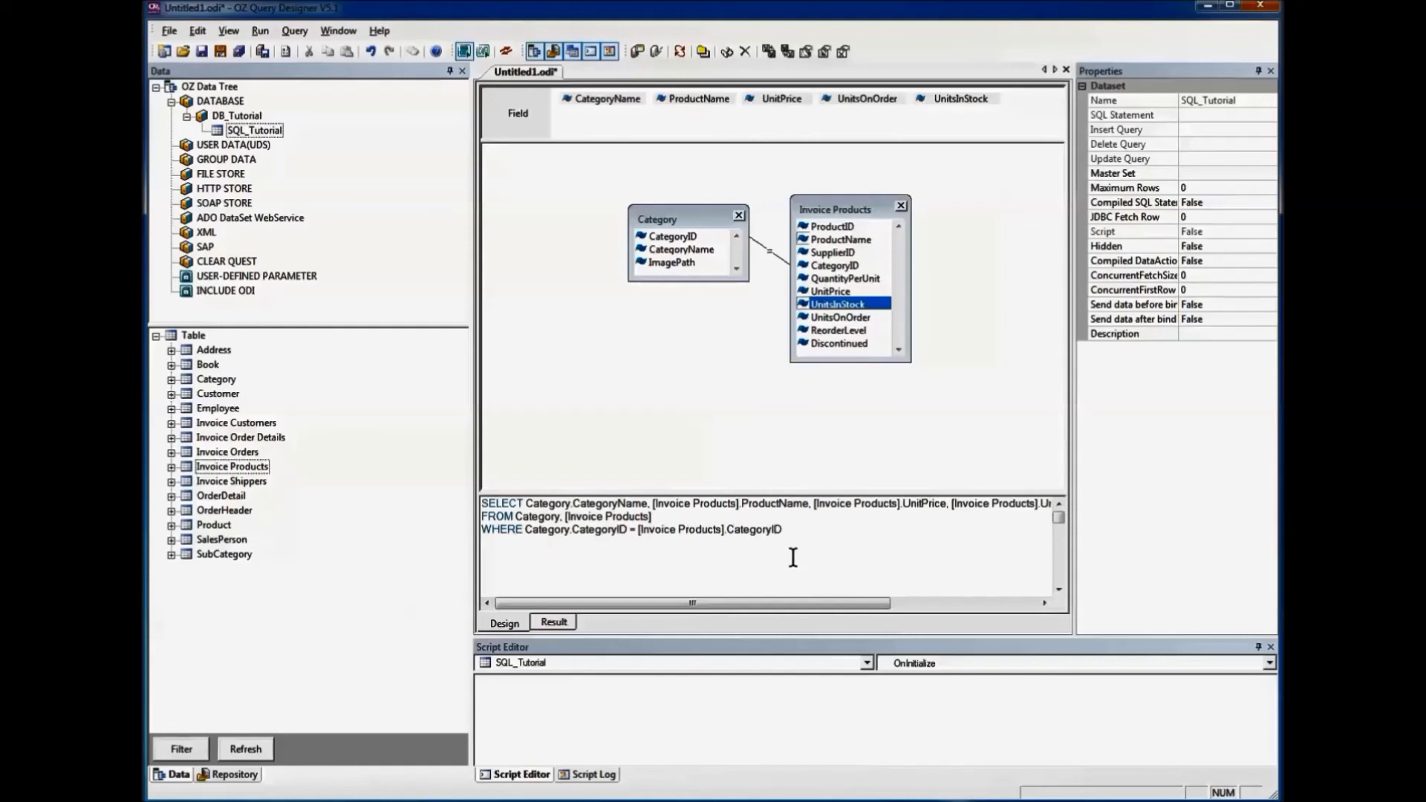
pyautogui.click(503, 53)
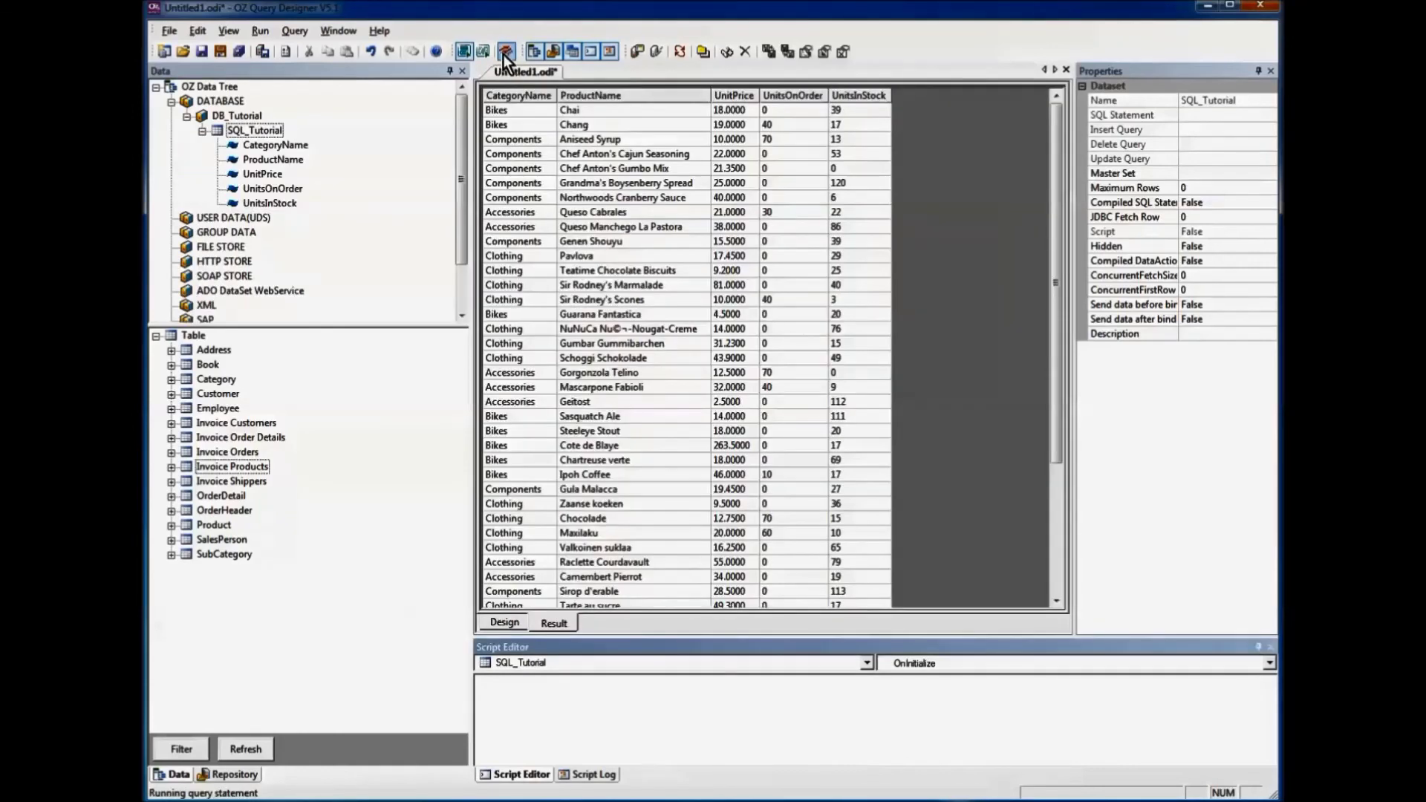